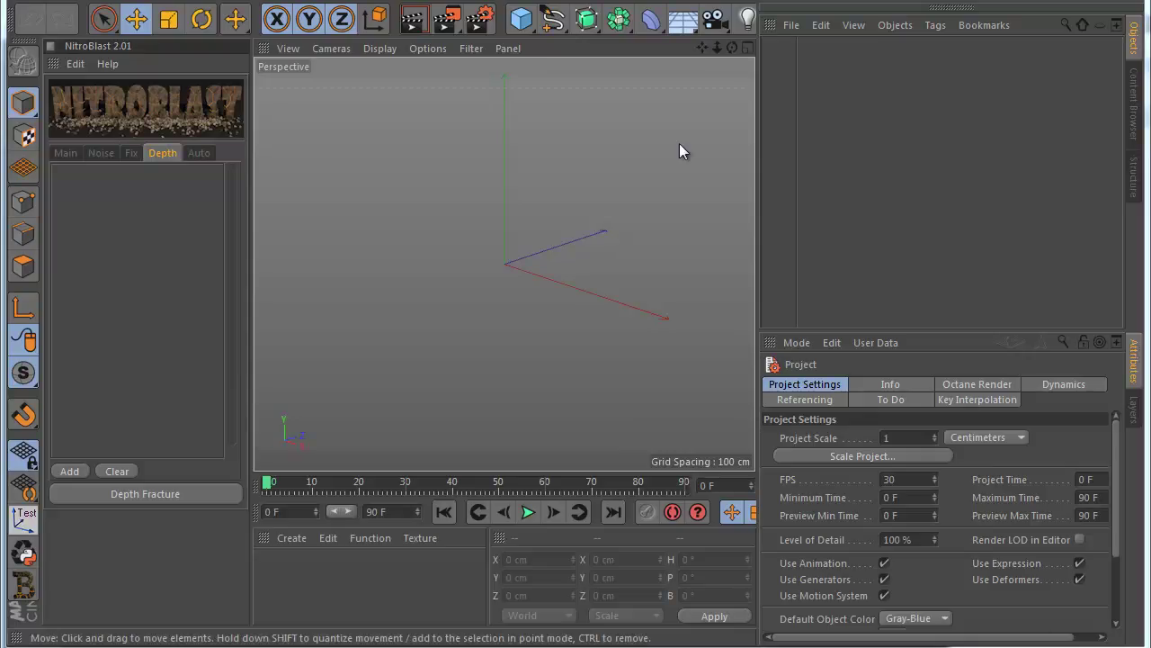
# Step: Add a cube and fracture it into pieces with NitroBlast
pyautogui.moveTo(522, 19); pyautogui.dragTo(707, 54)
pyautogui.click(63, 153)
pyautogui.click(162, 493)
pyautogui.click(105, 149)
# Step: Lower the floor to -162.4 cm and add Floor to the Depth list
pyautogui.moveTo(510, 190); pyautogui.dragTo(509, 276)
pyautogui.click(132, 155)
pyautogui.click(164, 155)
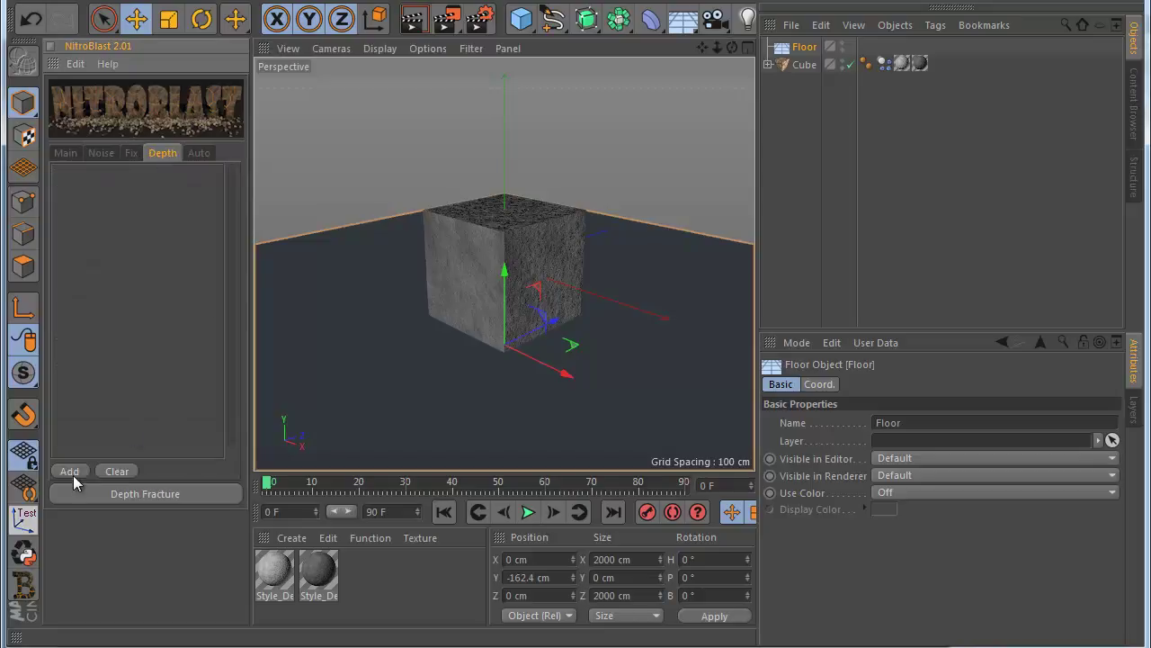
pyautogui.click(453, 255)
pyautogui.click(161, 497)
pyautogui.click(549, 208)
# Step: Set the cube's piece Color to Static - Dynamic
pyautogui.scroll(3, 475, 267)
pyautogui.click(926, 382)
pyautogui.click(868, 469)
pyautogui.click(876, 505)
pyautogui.scroll(5, 435, 191)
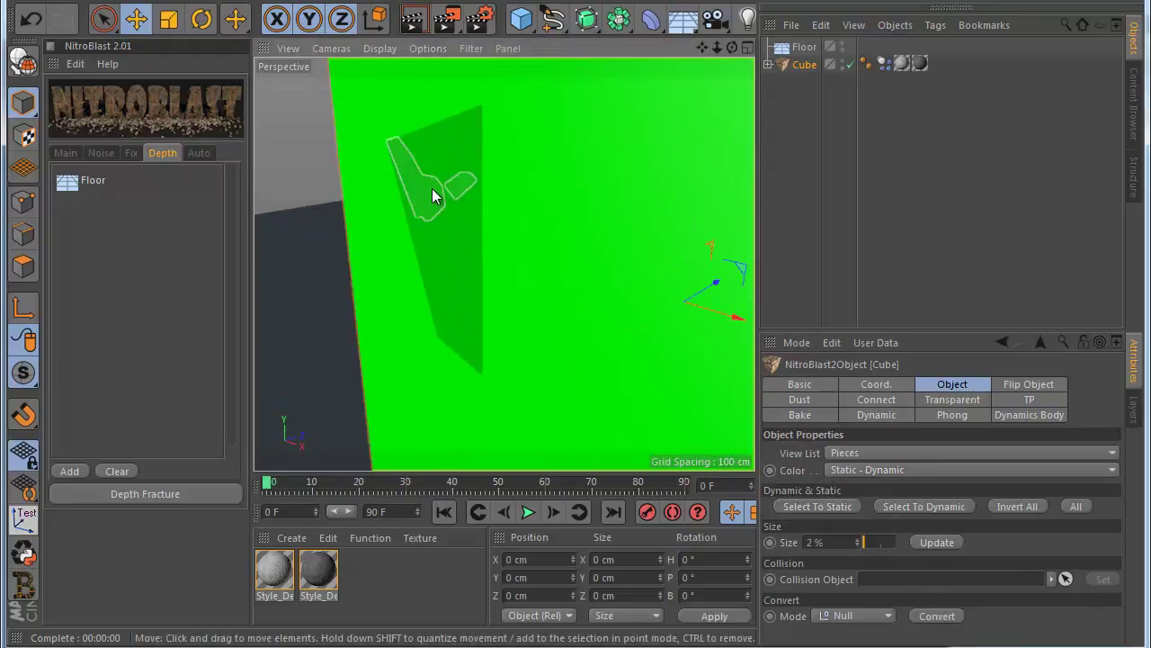
pyautogui.scroll(-5, 444, 270)
# Step: Select a fracture piece and rerun the depth fracture, creating Out Piece 11
pyautogui.click(442, 282)
pyautogui.scroll(5, 438, 279)
pyautogui.click(461, 278)
pyautogui.click(211, 492)
pyautogui.scroll(3, 458, 284)
pyautogui.scroll(-4, 458, 274)
pyautogui.scroll(-5, 453, 270)
pyautogui.scroll(5, 457, 274)
pyautogui.scroll(3, 437, 257)
pyautogui.scroll(-2, 507, 216)
pyautogui.scroll(4, 527, 195)
pyautogui.scroll(-10, 406, 239)
pyautogui.scroll(-2, 411, 241)
# Step: Undo the last two changes and reselect the Cube object
pyautogui.click(32, 19)
pyautogui.click(33, 19)
pyautogui.click(33, 19)
pyautogui.click(844, 226)
pyautogui.click(801, 65)
# Step: Set View List to Depth and inspect Out Piece 11 without moving it
pyautogui.click(854, 454)
pyautogui.click(847, 543)
pyautogui.click(836, 82)
pyautogui.moveTo(470, 241); pyautogui.dragTo(557, 258)
pyautogui.hotkey('ctrl', 'z')
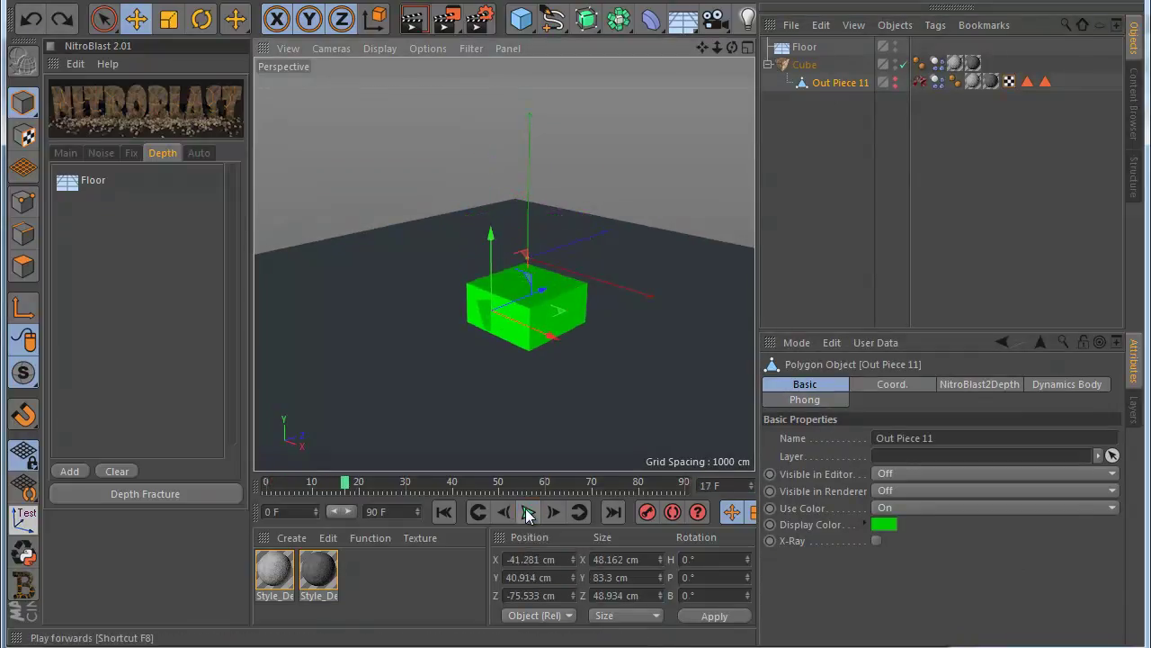
pyautogui.click(528, 512)
# Step: Make Floor a static collision body via NitroBlast Main and play the fracture
pyautogui.click(444, 512)
pyautogui.click(69, 151)
pyautogui.click(81, 467)
pyautogui.click(163, 152)
pyautogui.click(528, 512)
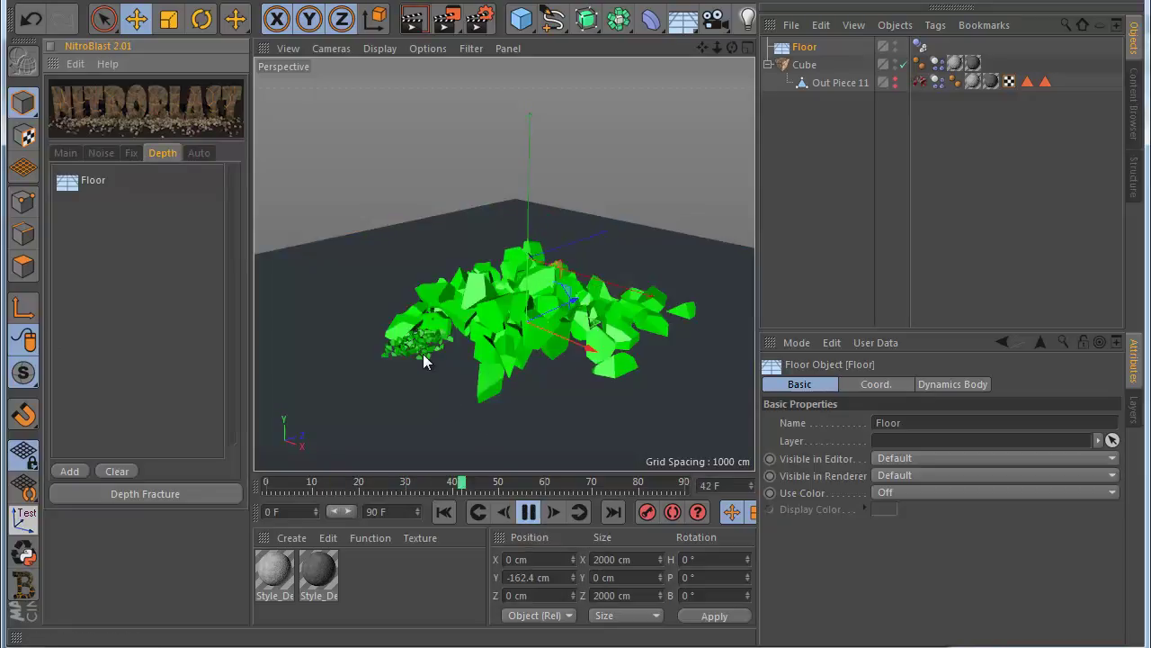
pyautogui.click(528, 512)
pyautogui.click(445, 512)
pyautogui.click(917, 83)
# Step: Enlarge the attributes panel and reselect the Depth tag's collision settings
pyautogui.moveTo(874, 331); pyautogui.dragTo(874, 268)
pyautogui.click(836, 322)
pyautogui.click(809, 321)
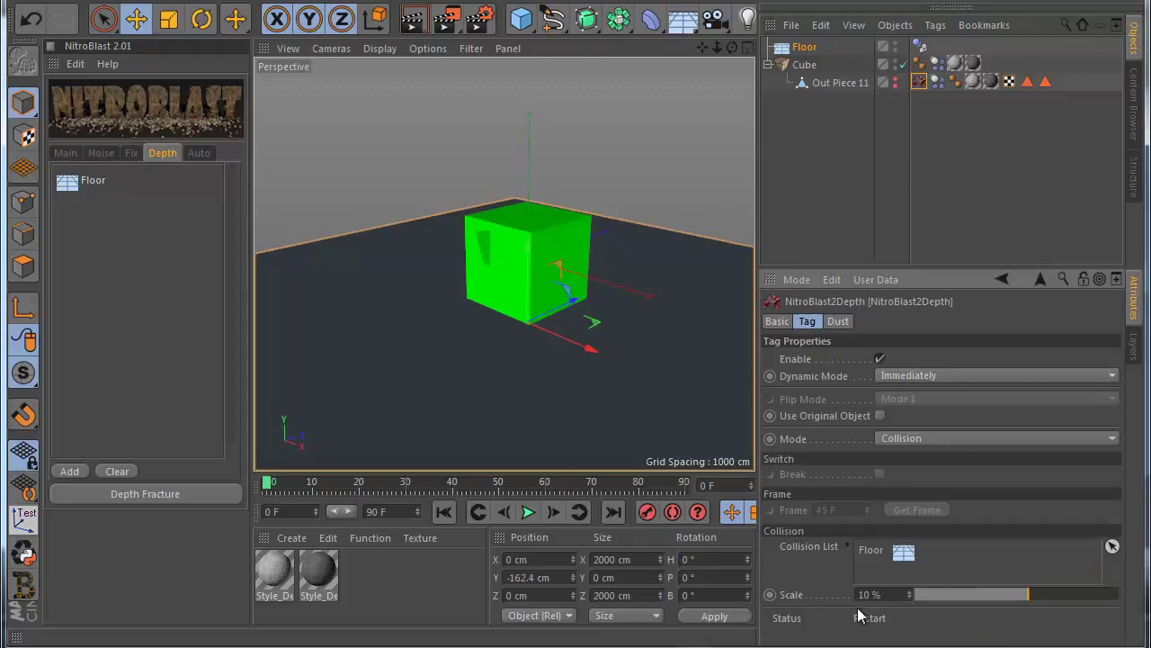
pyautogui.click(804, 65)
pyautogui.click(1013, 322)
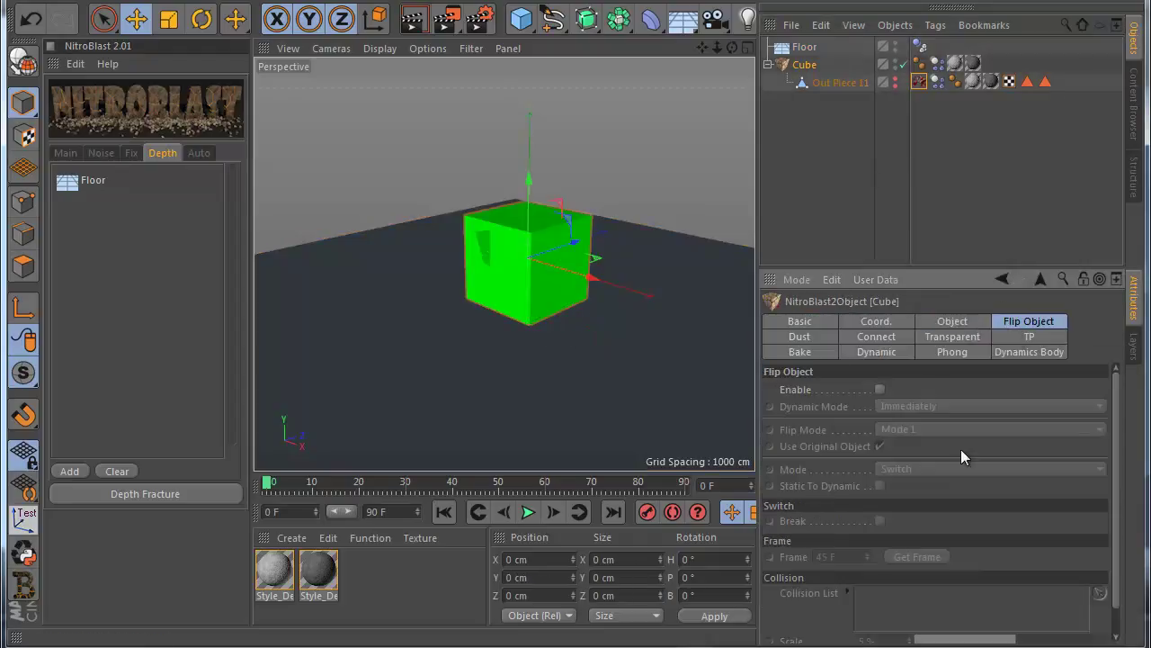
pyautogui.click(914, 81)
# Step: Play and rewind the animation, briefly toggling wireframe shading in the viewport
pyautogui.click(537, 514)
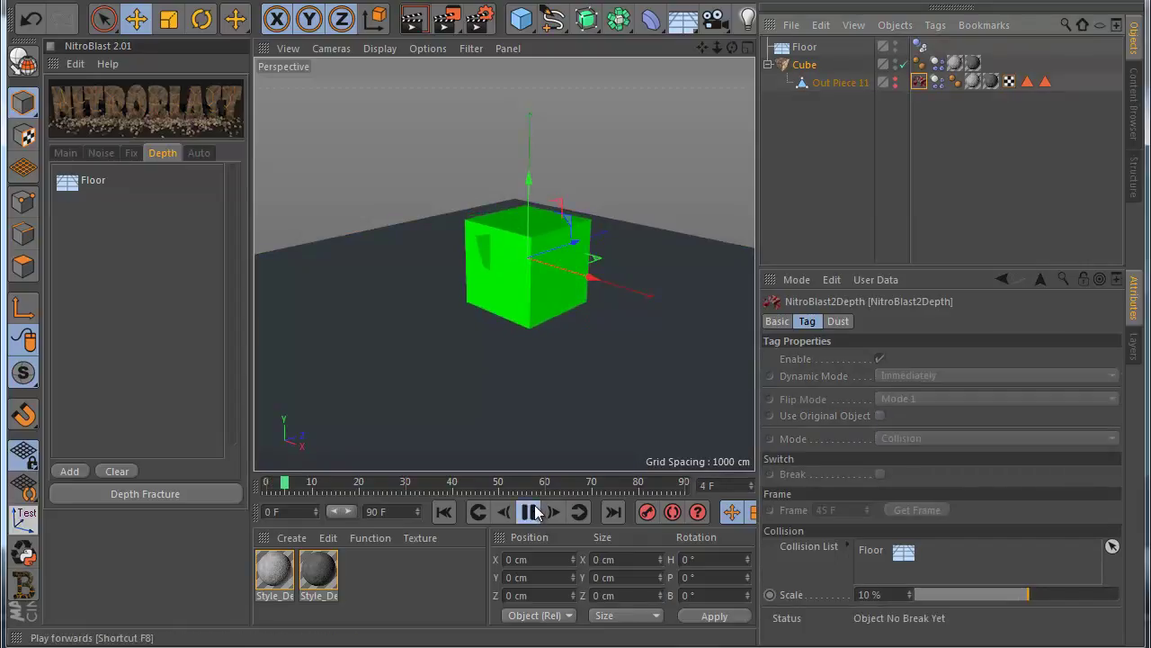
pyautogui.click(445, 512)
pyautogui.click(380, 48)
pyautogui.click(391, 96)
pyautogui.click(380, 49)
pyautogui.click(396, 79)
# Step: Test the collision Scale at -100%, then raise it to 54% so the cube breaks
pyautogui.moveTo(872, 597); pyautogui.dragTo(848, 600)
pyautogui.click(532, 513)
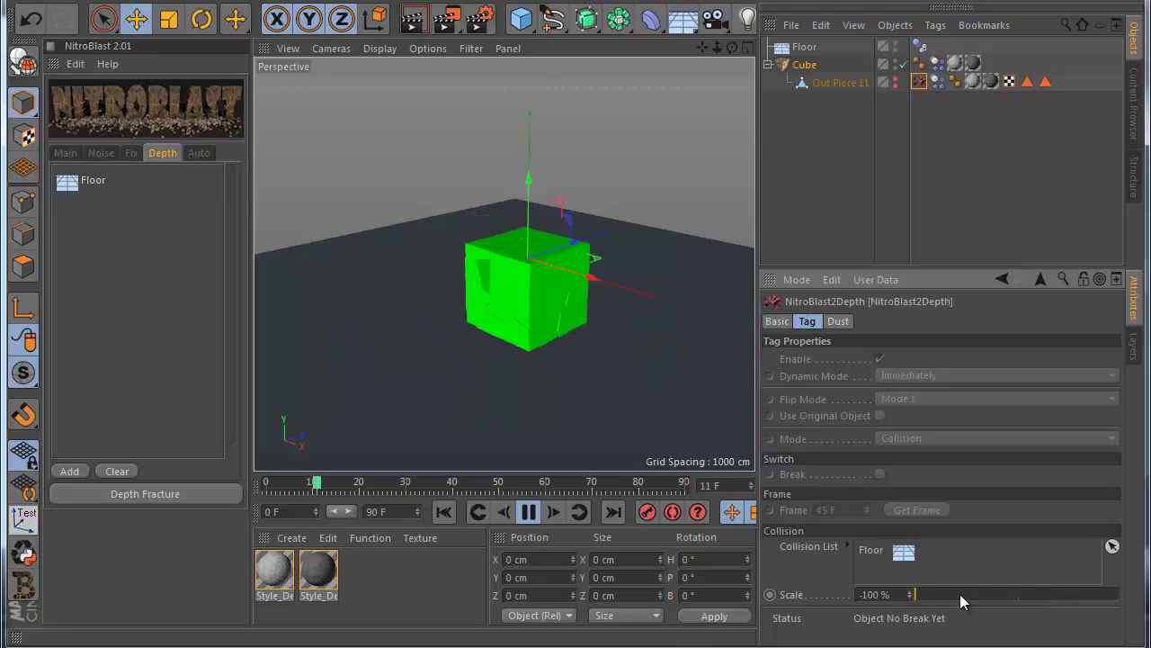
pyautogui.moveTo(959, 594); pyautogui.dragTo(1077, 600)
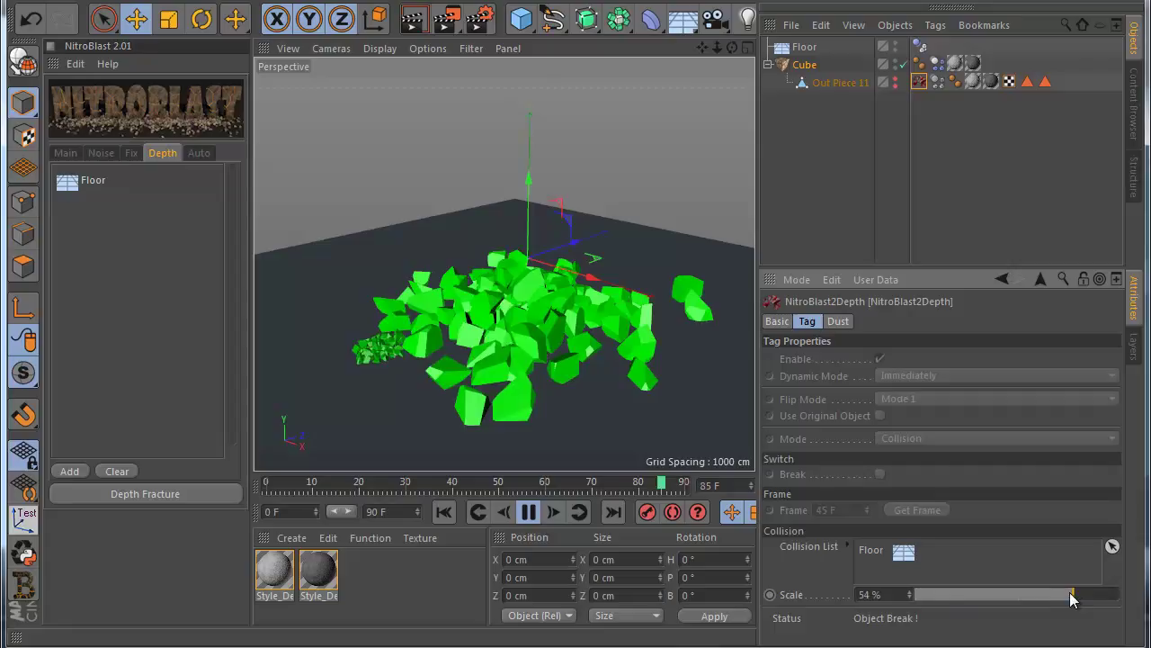
# Step: Rewind and create the Dusr dust group from the cube's Dust settings
pyautogui.click(837, 321)
pyautogui.click(806, 64)
pyautogui.click(800, 337)
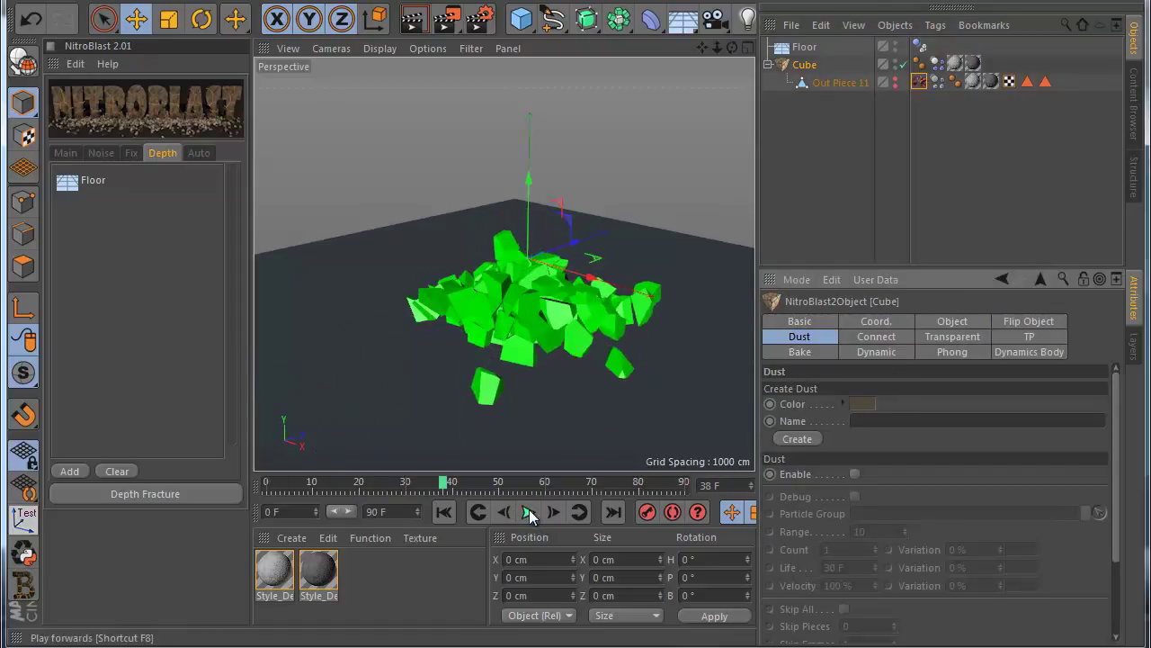
pyautogui.press('F7')
pyautogui.hotkey('shift', 'f')
pyautogui.click(862, 420)
pyautogui.click(797, 438)
# Step: Open the Dusr material and preview the dust puffs up to frame 48
pyautogui.doubleClick(275, 571)
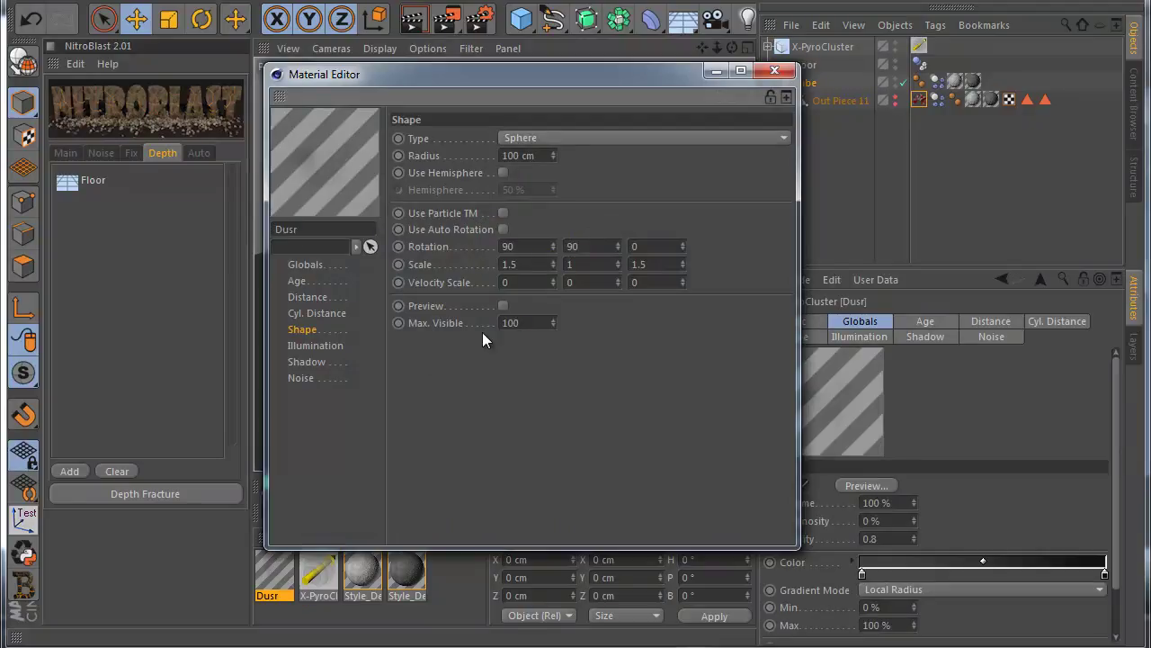
pyautogui.click(716, 71)
pyautogui.click(528, 511)
pyautogui.click(488, 479)
pyautogui.doubleClick(274, 571)
pyautogui.moveTo(546, 82); pyautogui.dragTo(933, 179)
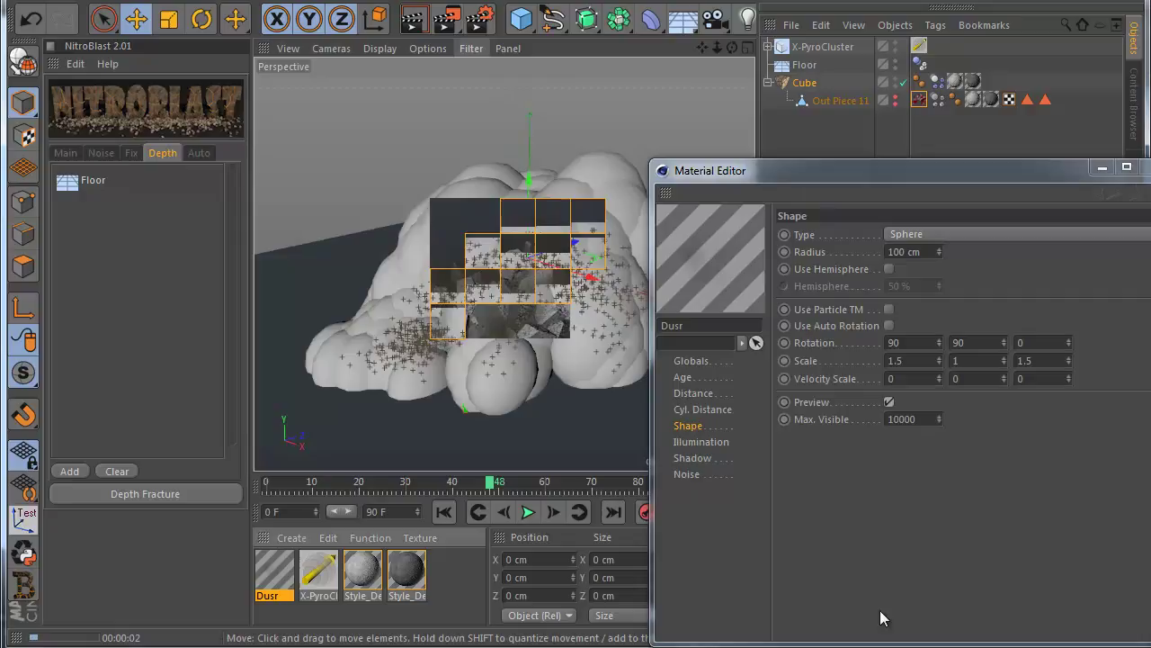
# Step: Set the Dusr dust puff Radius to 100 cm
pyautogui.click(865, 523)
pyautogui.moveTo(940, 252)
pyautogui.mouseDown()
pyautogui.moveTo(939, 261)
pyautogui.moveTo(939, 250)
pyautogui.mouseUp()
pyautogui.write('100')
pyautogui.press('Return')
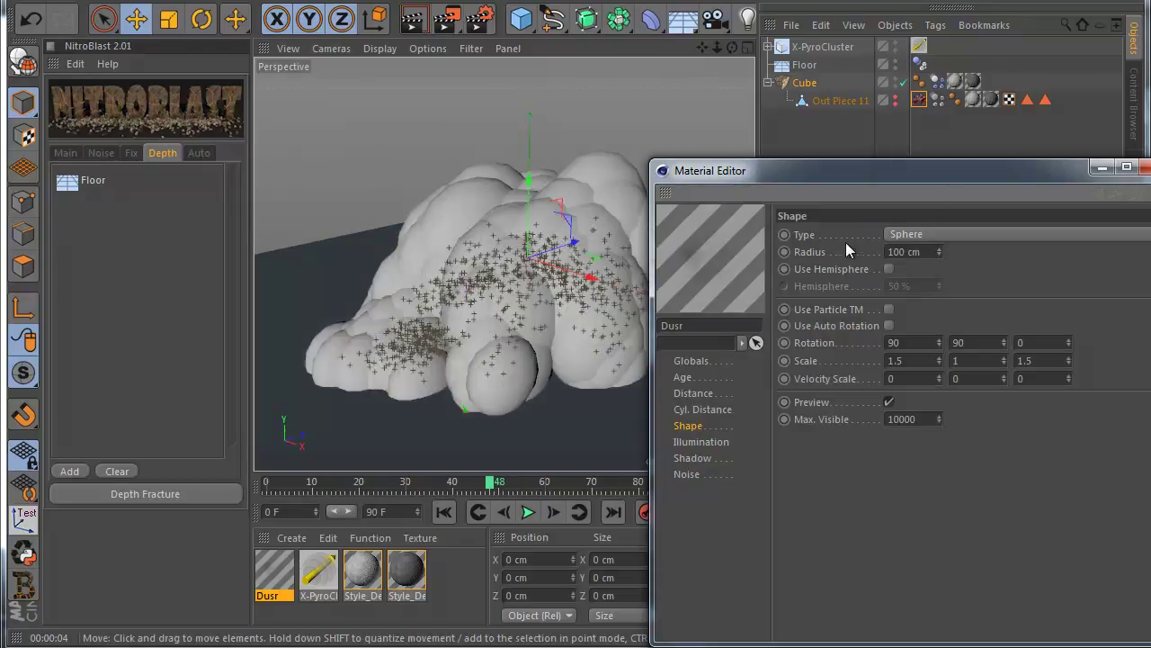
# Step: Close the Material Editor, rewind, and select Out Piece 11's Depth tag
pyautogui.moveTo(973, 173); pyautogui.dragTo(666, 140)
pyautogui.click(852, 138)
pyautogui.click(443, 510)
pyautogui.click(919, 100)
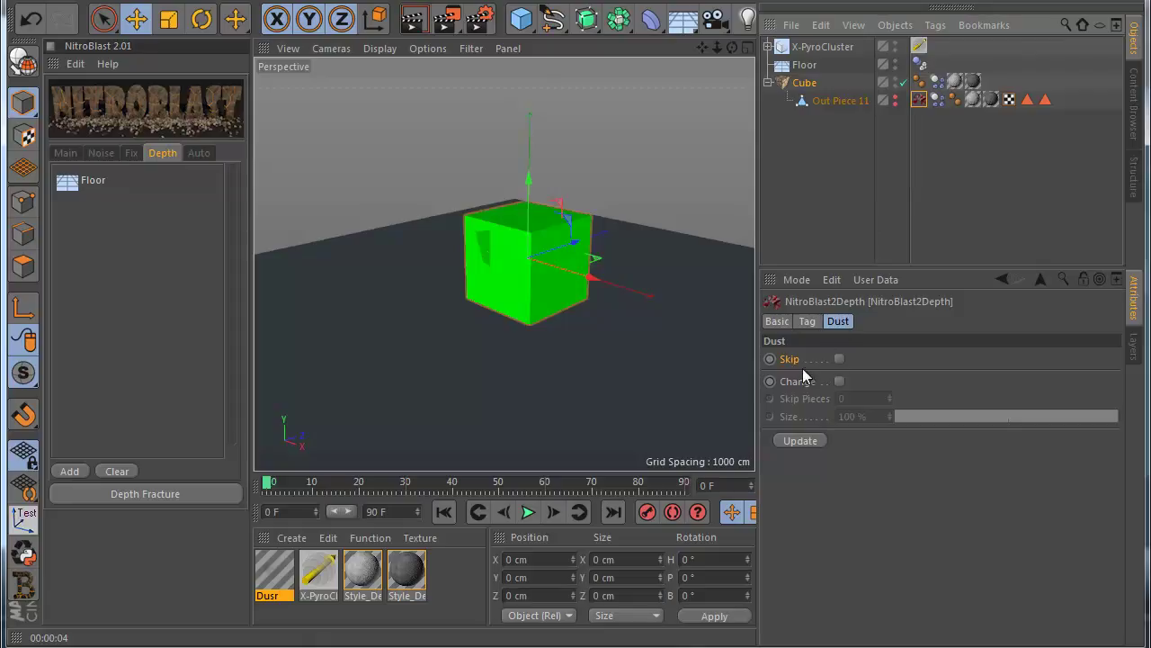
# Step: Enable Skip on the Depth tag's dust, press Update, and test playback
pyautogui.click(839, 359)
pyautogui.click(528, 512)
pyautogui.click(529, 512)
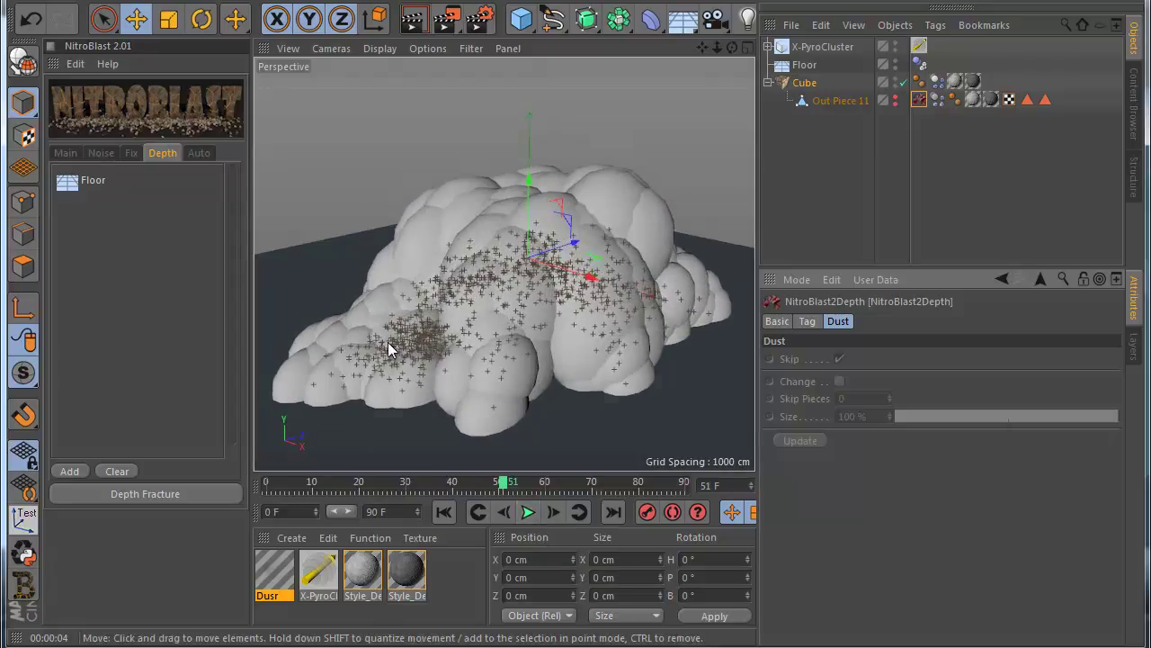
pyautogui.click(442, 511)
pyautogui.click(816, 441)
pyautogui.click(530, 512)
pyautogui.click(528, 511)
pyautogui.click(444, 512)
# Step: Check Skip All for the cube's dust, then uncheck the Depth tag's Skip and update
pyautogui.moveTo(1113, 488); pyautogui.dragTo(1122, 545)
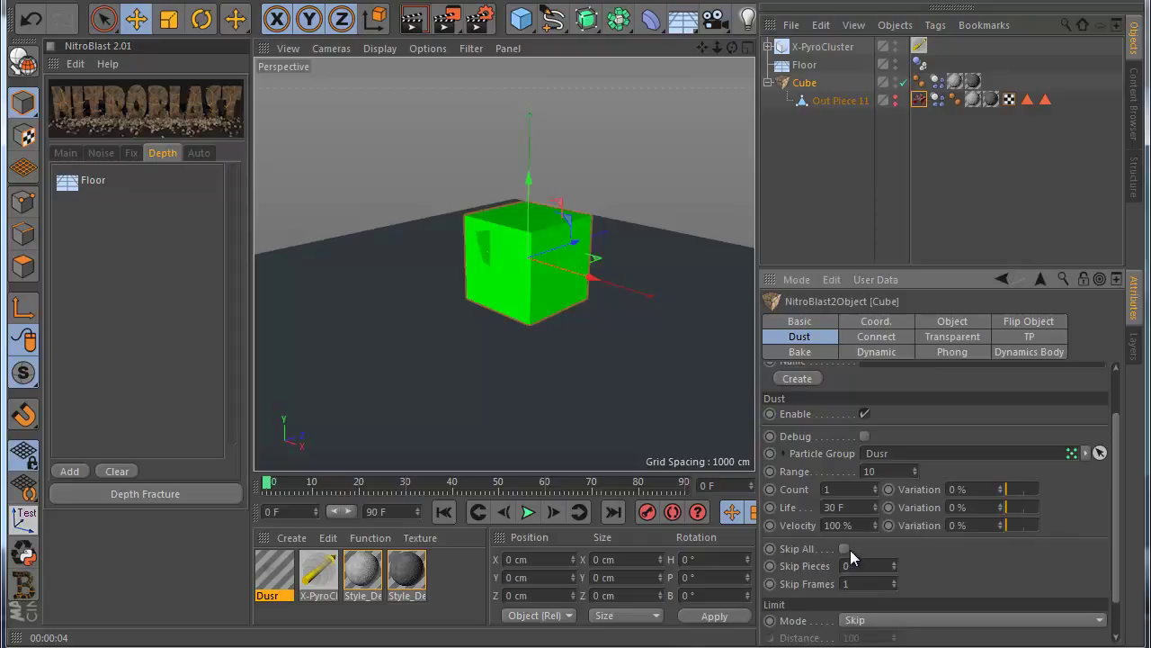
pyautogui.click(845, 549)
pyautogui.click(918, 100)
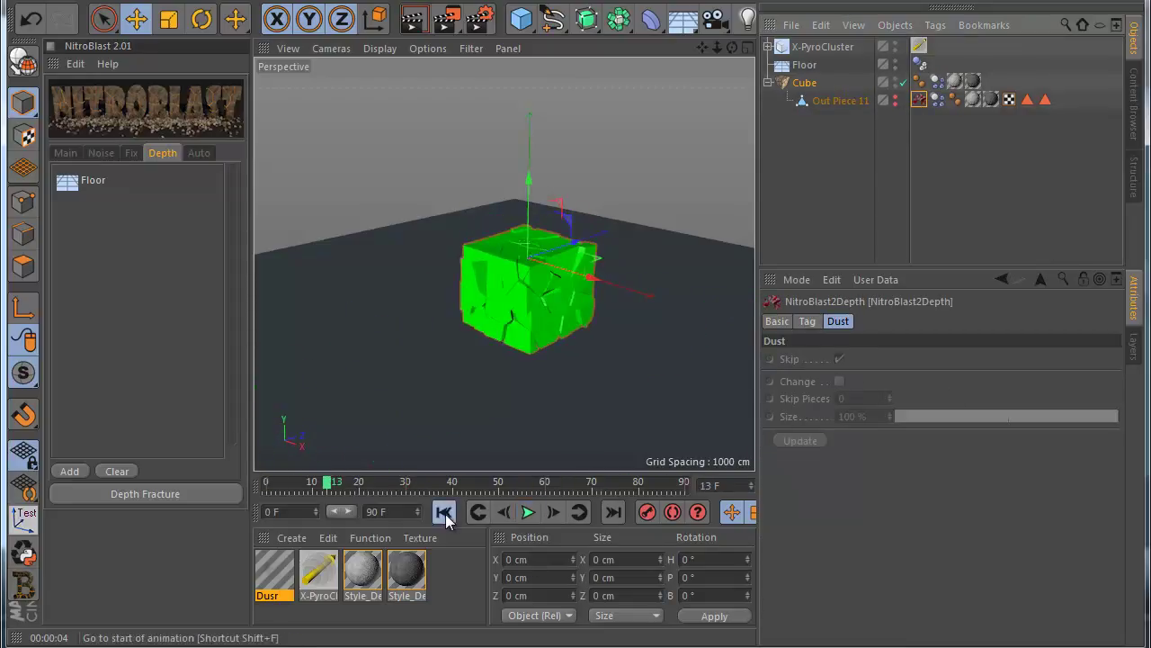
pyautogui.click(444, 512)
pyautogui.click(839, 359)
pyautogui.click(801, 441)
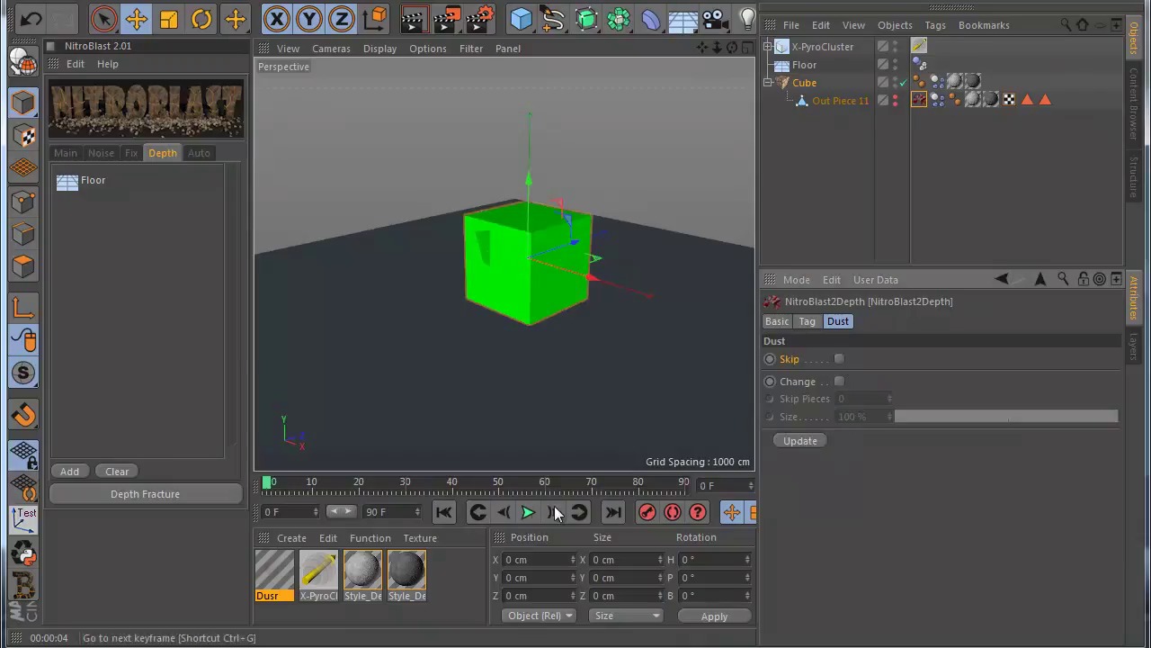
pyautogui.click(528, 512)
# Step: Enable the Depth tag's dust Change option, Skip Pieces 10 and Size 100%, and test playback
pyautogui.click(528, 511)
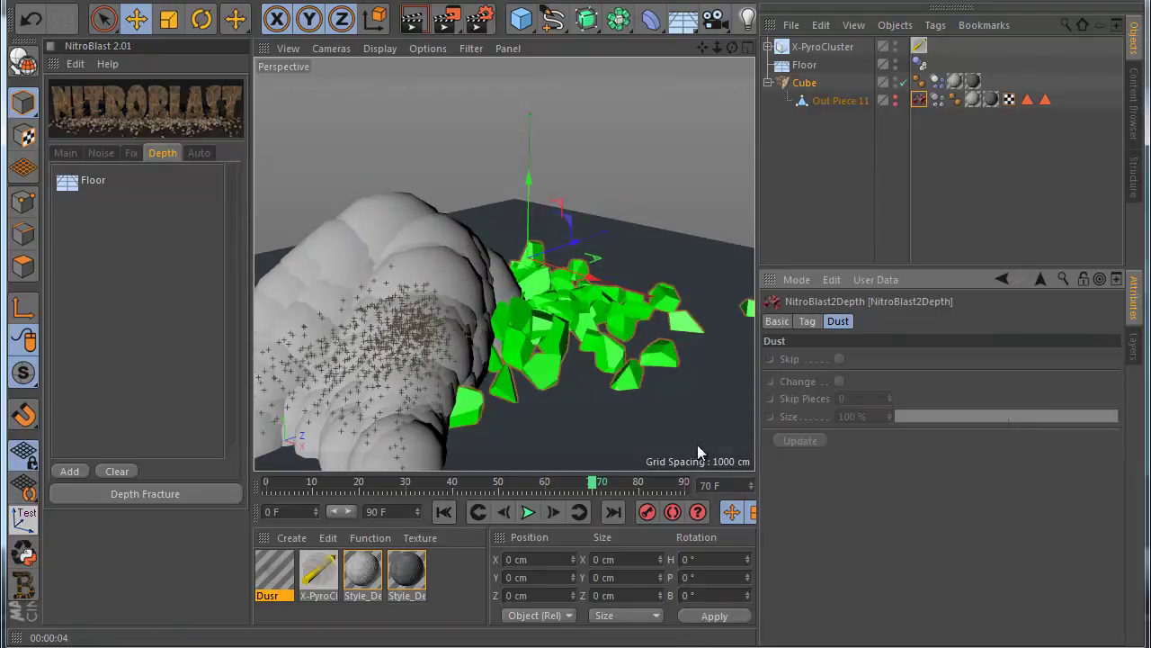
pyautogui.click(443, 511)
pyautogui.click(840, 382)
pyautogui.click(529, 511)
pyautogui.click(448, 512)
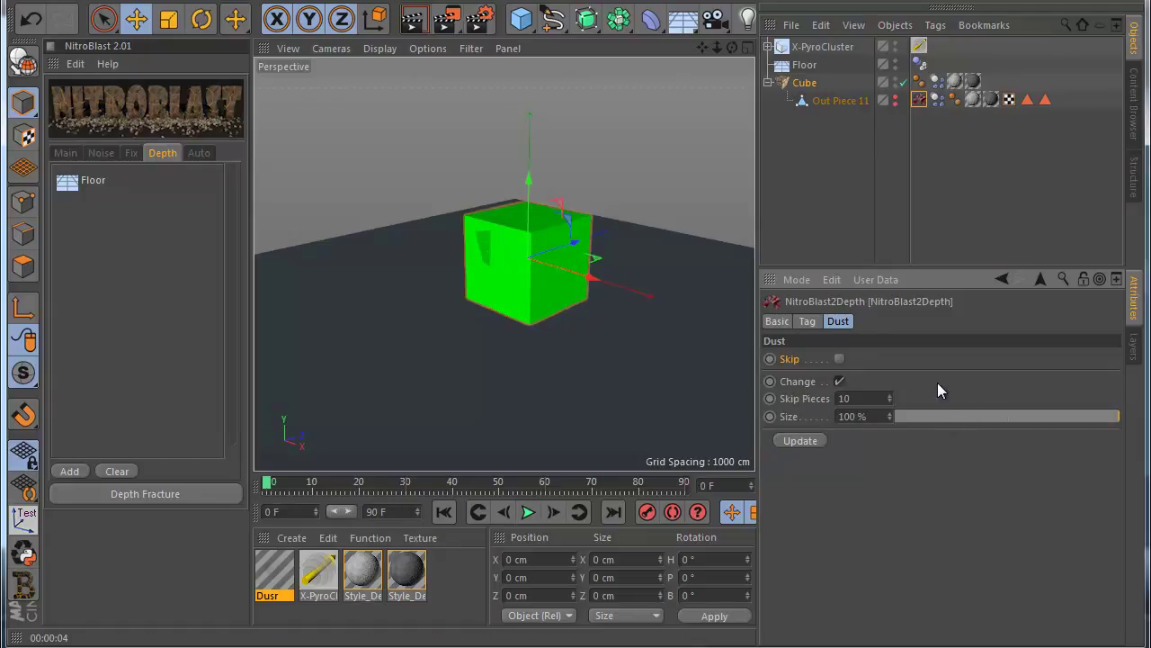
# Step: Review the cube's dust settings, then reselect Out Piece 11's Depth tag
pyautogui.click(935, 82)
pyautogui.scroll(-3, 967, 596)
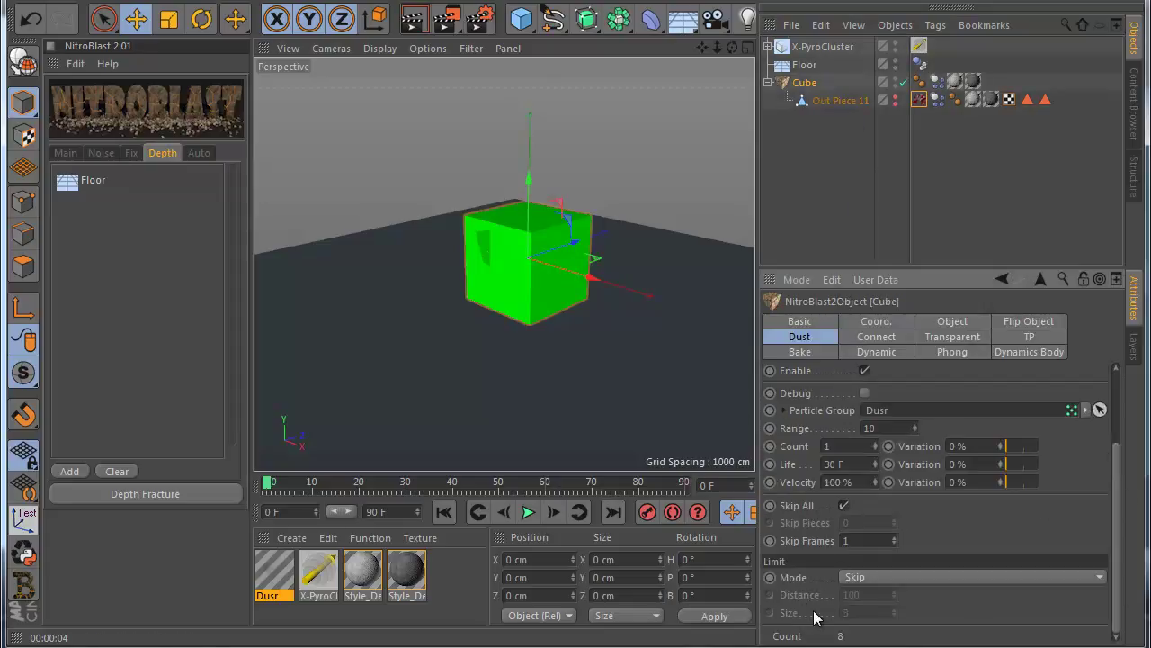
pyautogui.scroll(3, 1111, 546)
pyautogui.click(918, 99)
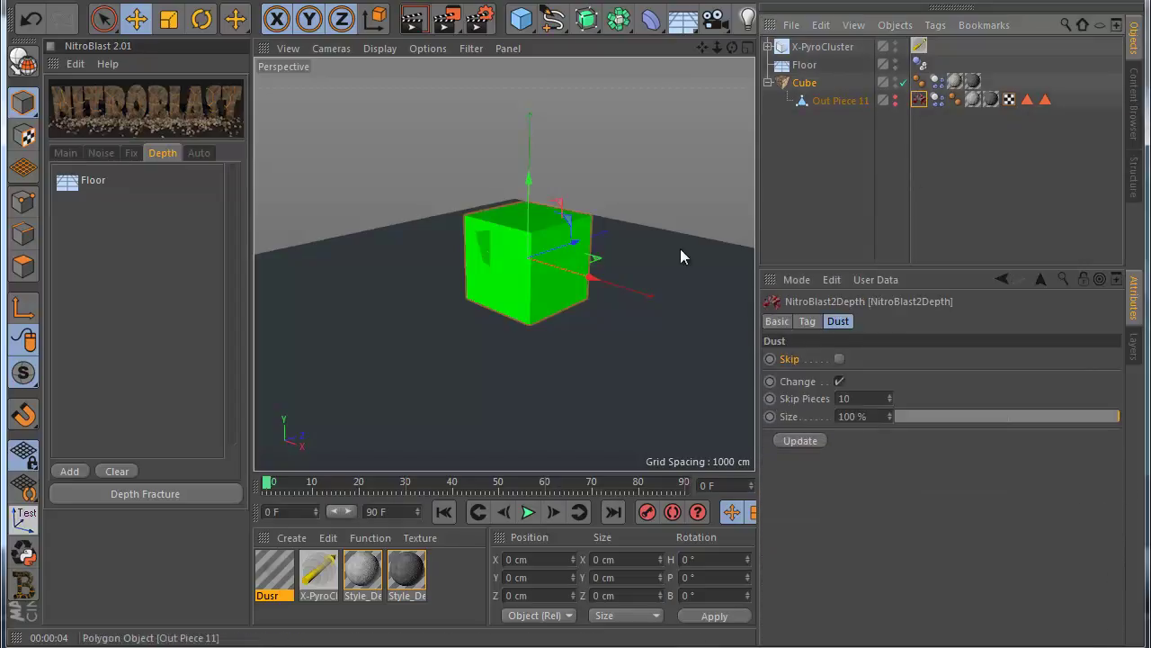